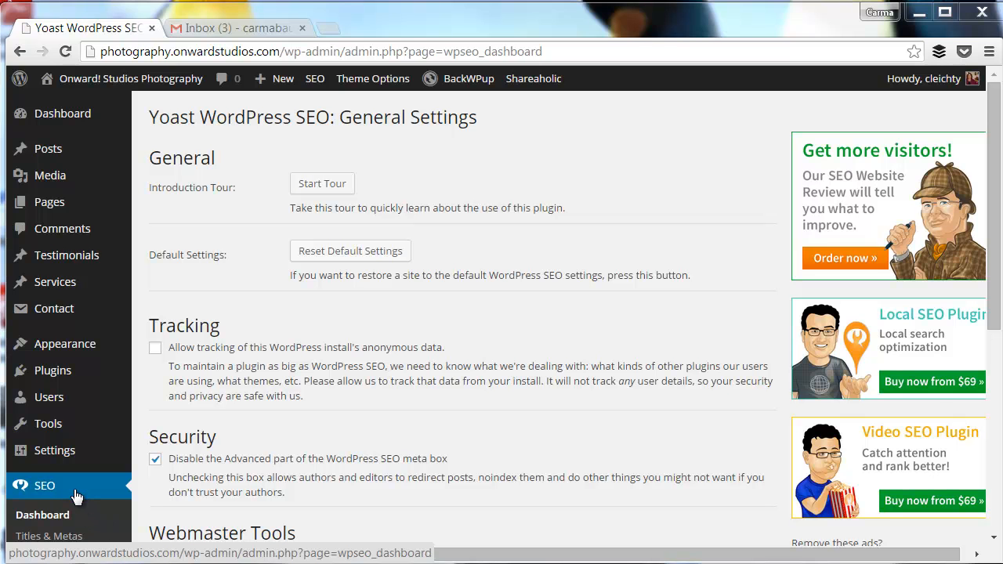
Step: Review the Yoast SEO general settings down to the webmaster verification fields, and open the XML Sitemaps settings
scroll(600, 431, down, 4)
scroll(67, 290, up, 1)
scroll(101, 341, down, 1)
scroll(101, 341, down, 2)
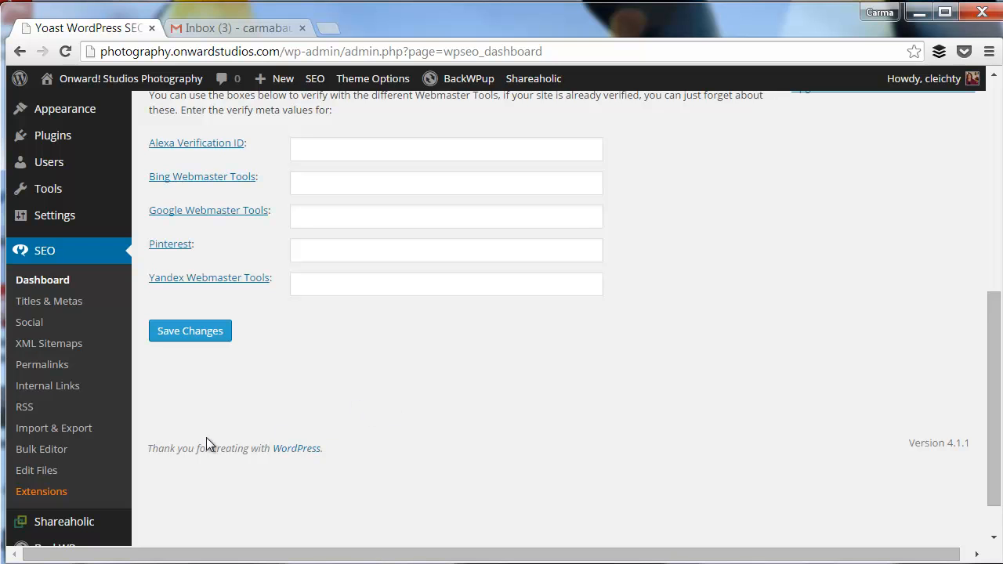
click(76, 350)
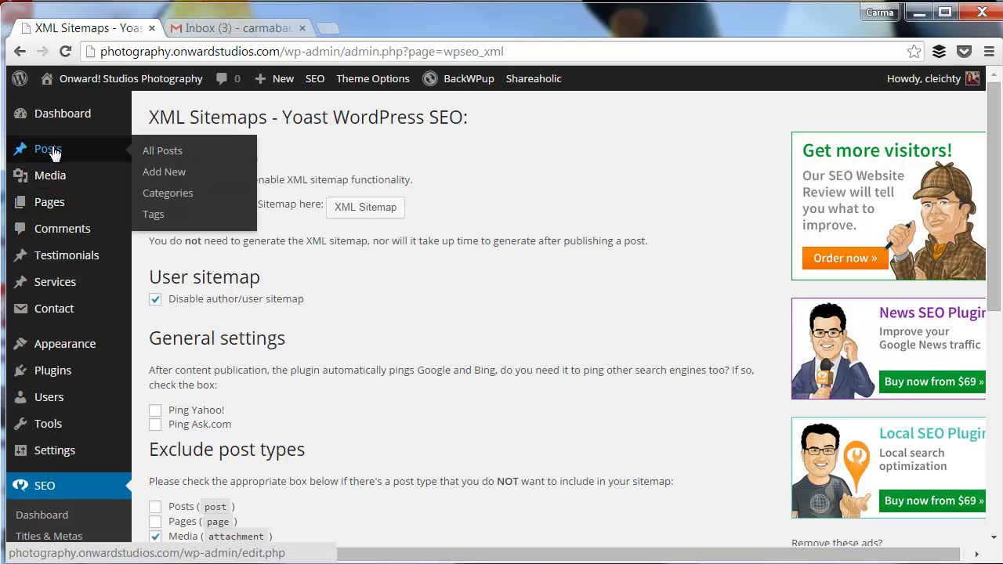
Step: Open the About Onward! Studios Photography page for editing from the list of pages
click(48, 203)
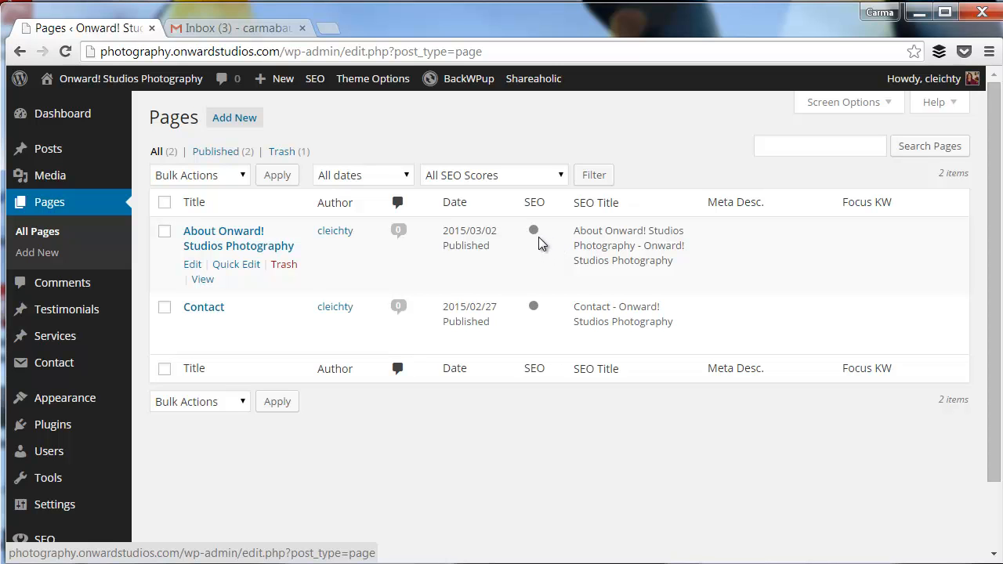
mouse_move(538, 239)
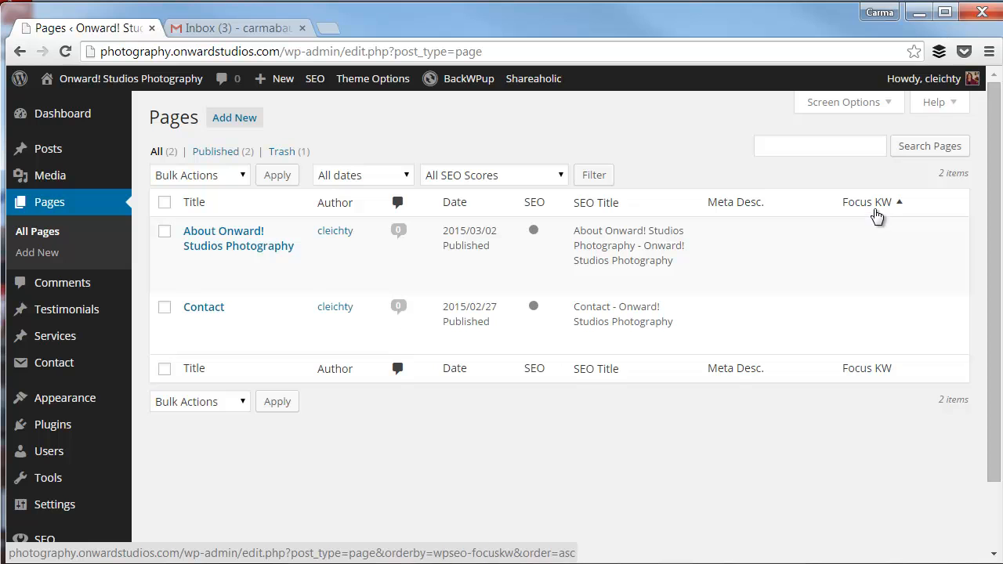
click(191, 266)
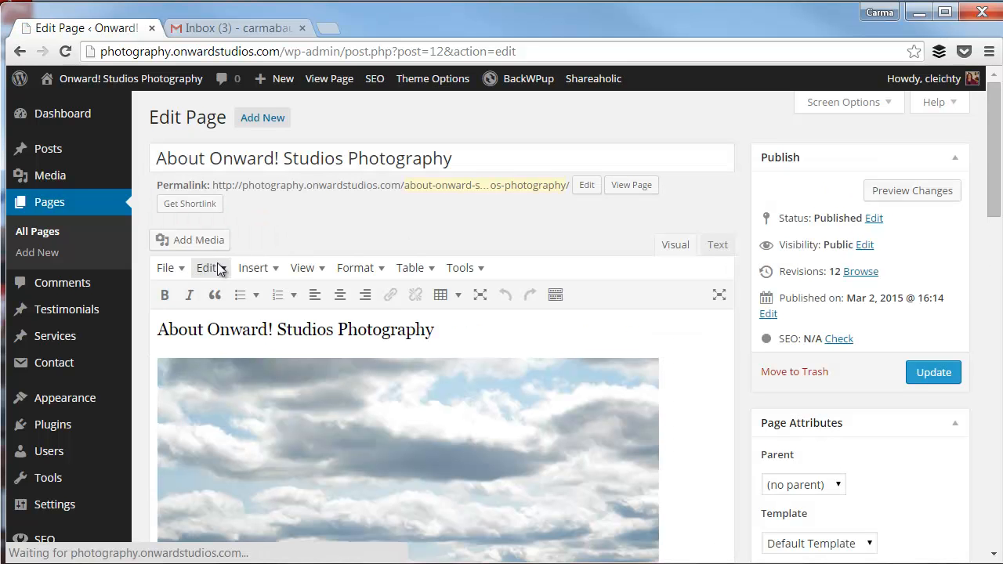
Step: Set the page's SEO focus keyword to "Onward! Studios Photography"
drag(998, 133, 994, 463)
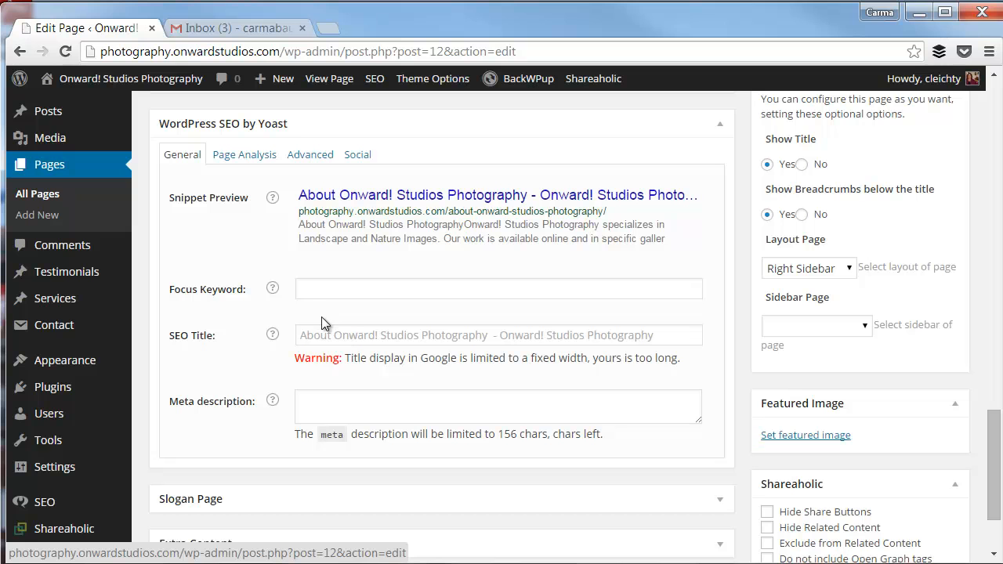
click(321, 286)
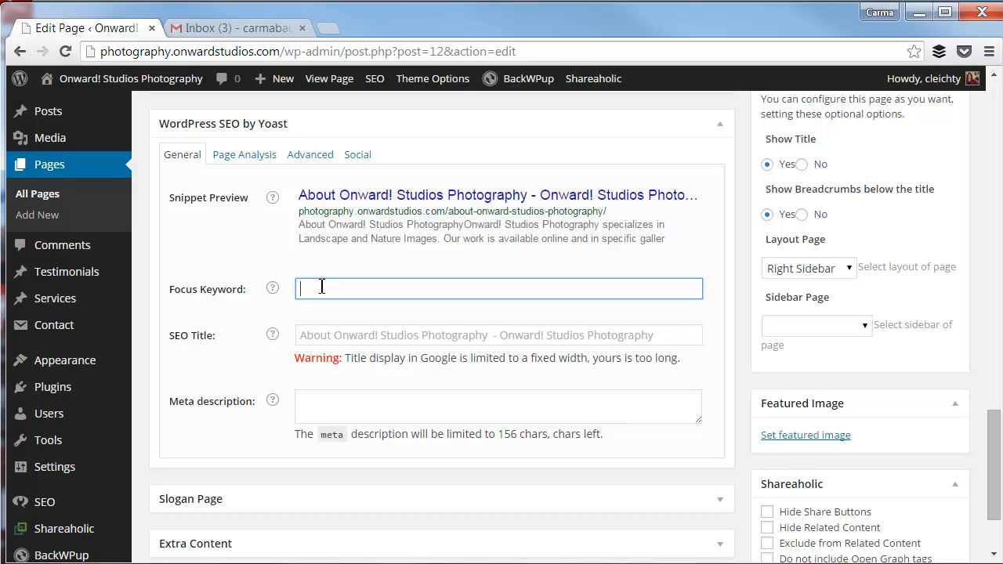
text(Onward! Studios Photography)
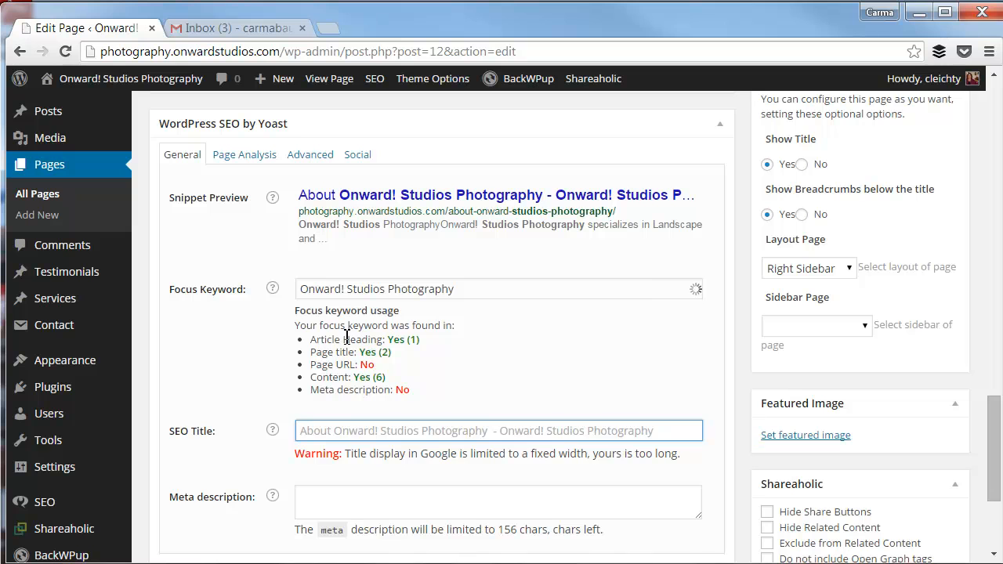
Step: Set the page's SEO title to "About Onward! Studios Photography"
text(Abuout)
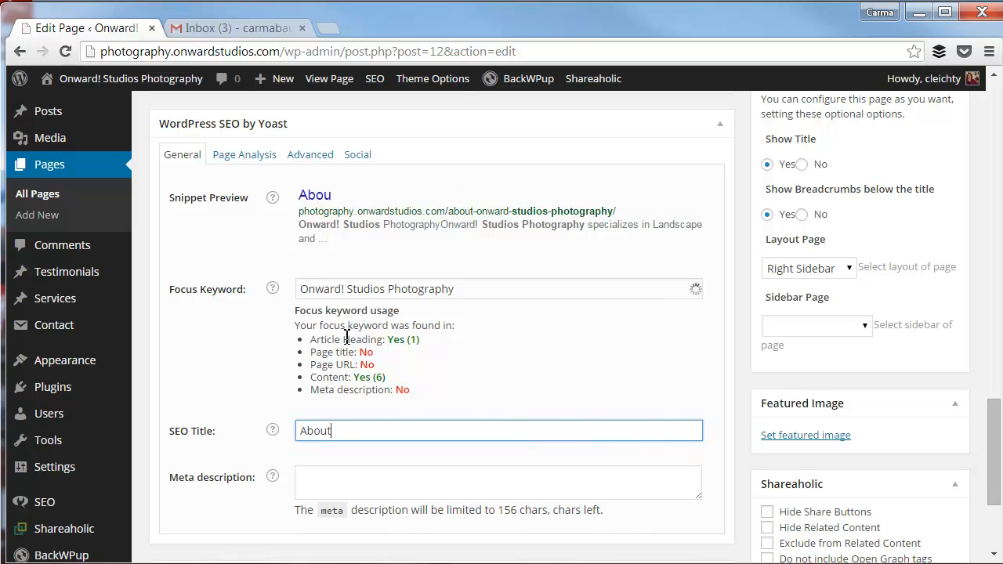
text( Onward! STudio)
key(BackSpace)
key(BackSpace)
key(BackSpace)
key(BackSpace)
key(BackSpace)
text(tudios Photo)
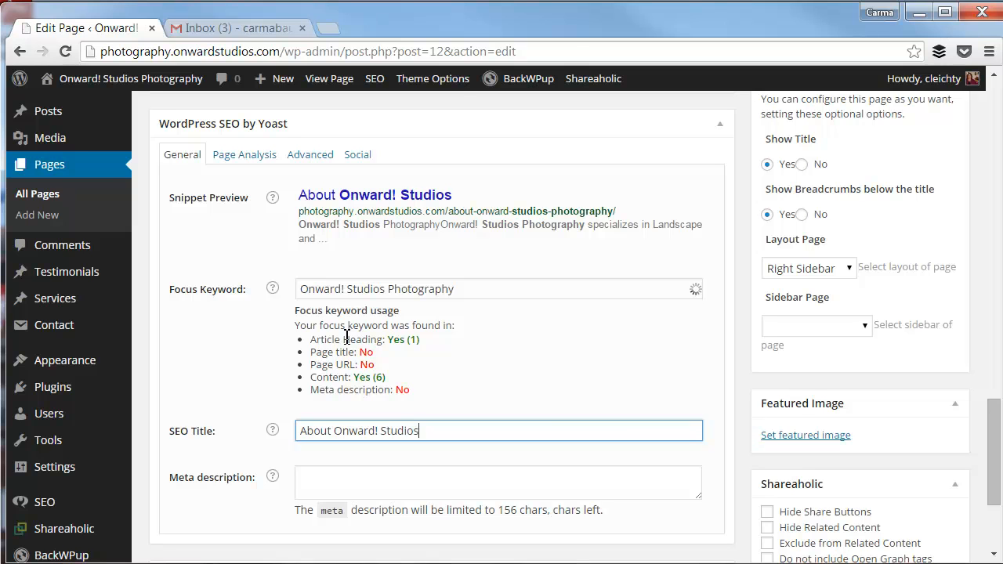
key(BackSpace)
text(tography)
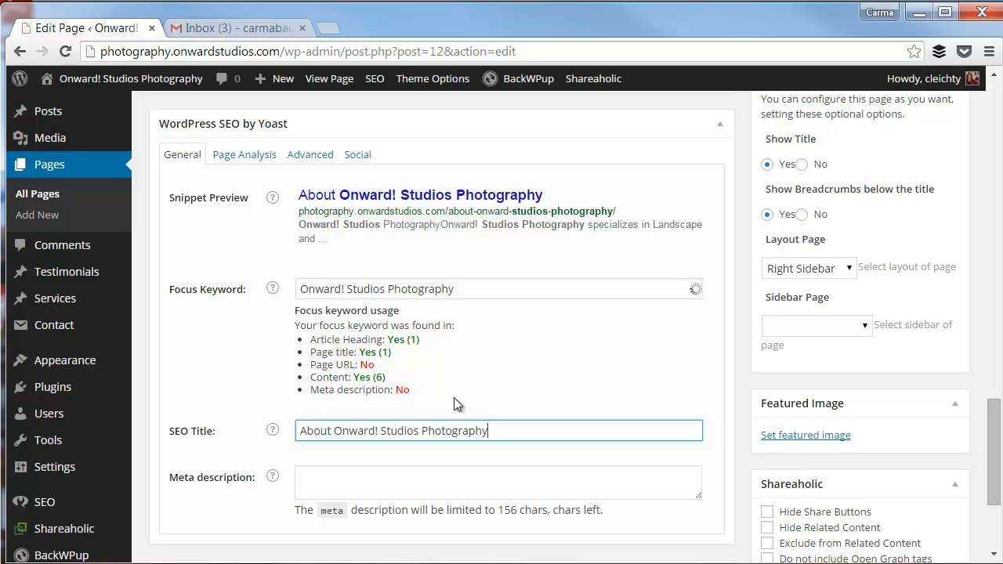
click(435, 336)
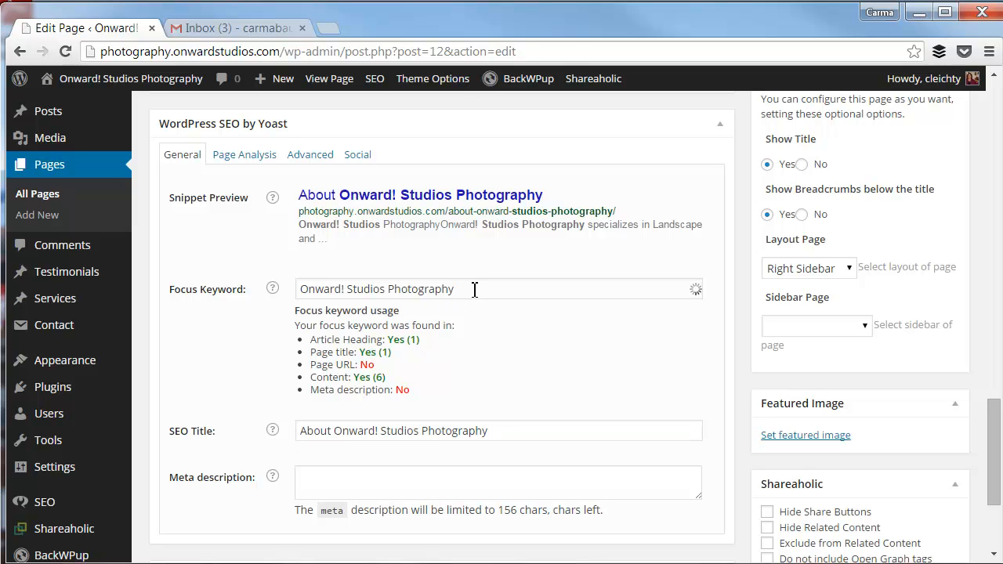
drag(472, 289, 262, 290)
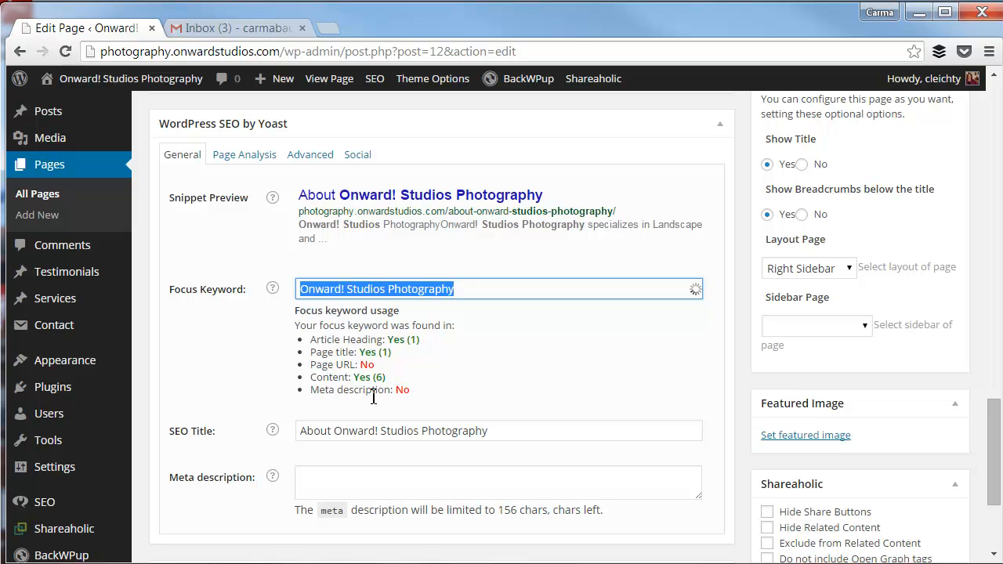
click(478, 385)
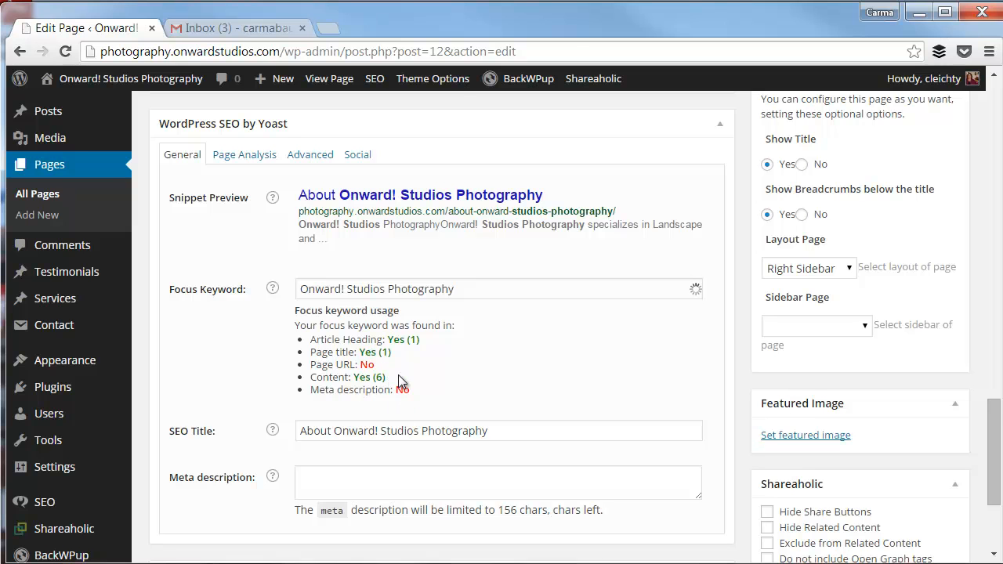
drag(399, 377, 333, 378)
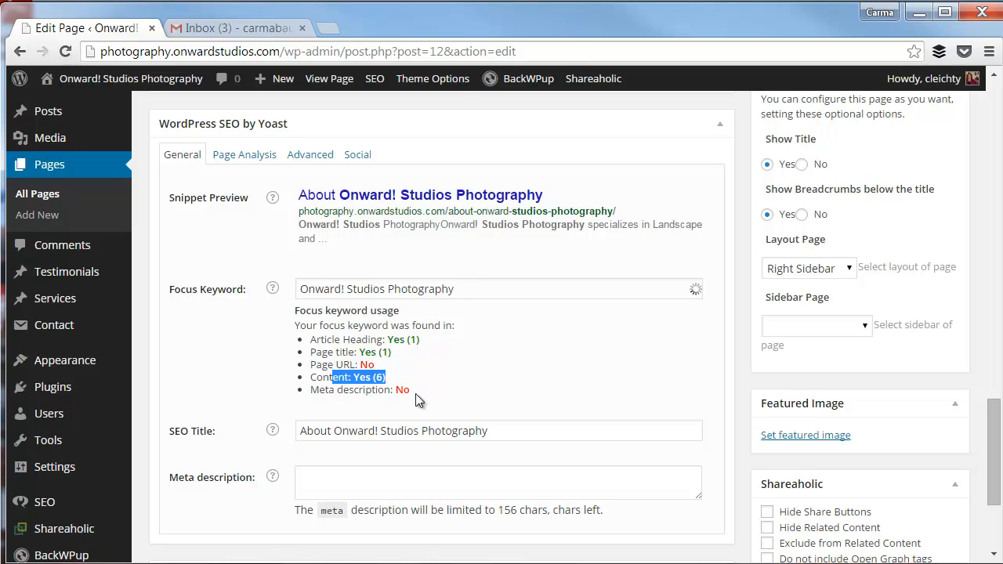
Step: Set the meta description to "Onward! Studios Photography specializes in landscape and nature photography. Since 2006, Onward! Studios provides professional photography services."
click(413, 485)
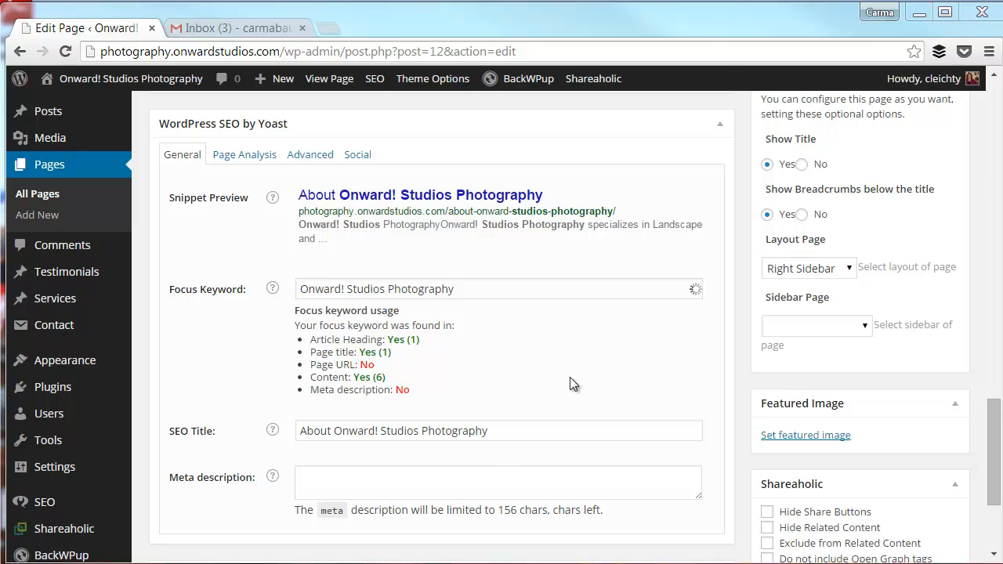
click(500, 479)
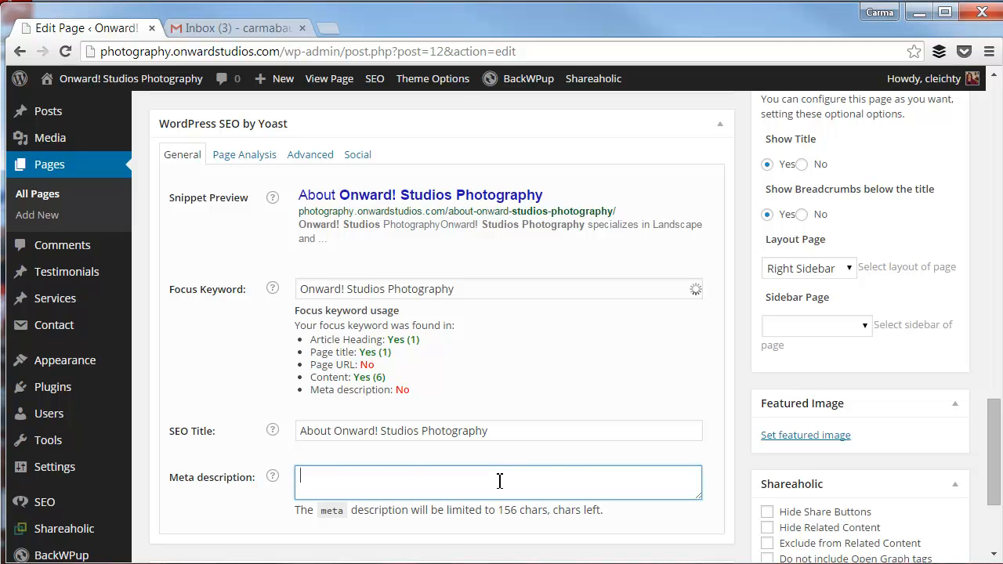
text(Onward! Studios Photography specializes in landscape and nature photography. Since 2006, Onward! Studios provides professional photography services.)
click(616, 365)
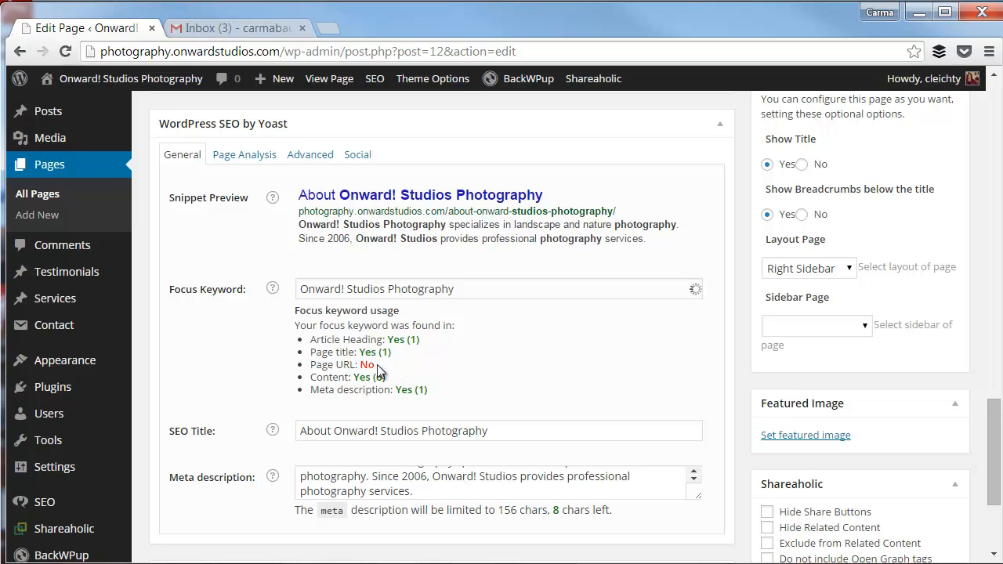
Step: Compare the focus keyword, including its exclamation mark, with the page's permalink slug
drag(455, 289, 261, 285)
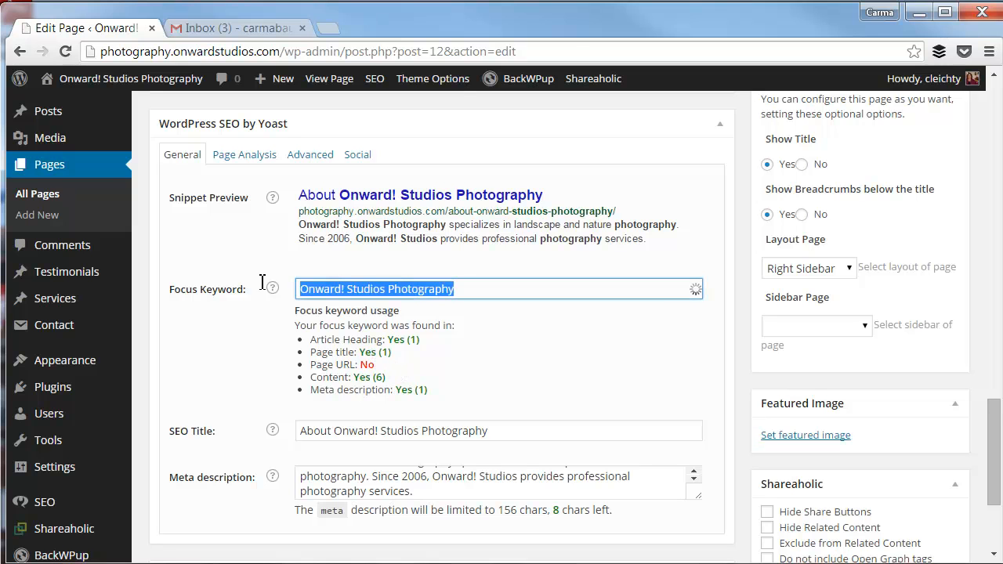
click(520, 345)
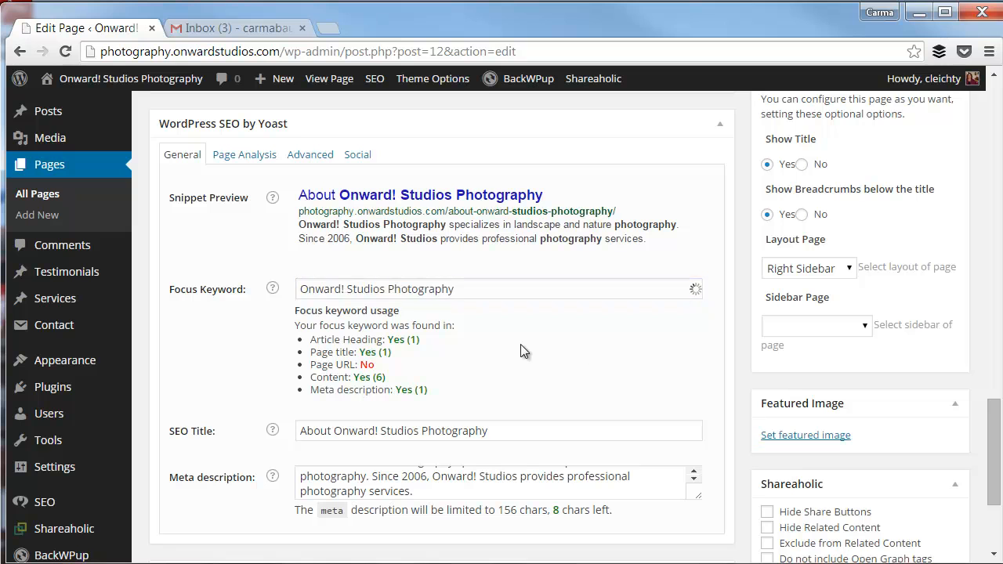
double_click(345, 289)
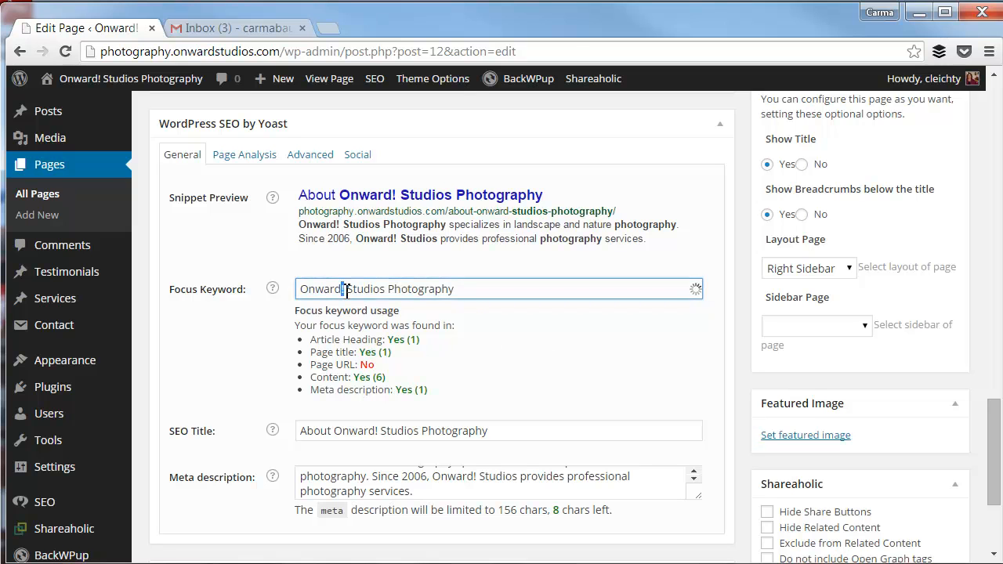
click(424, 348)
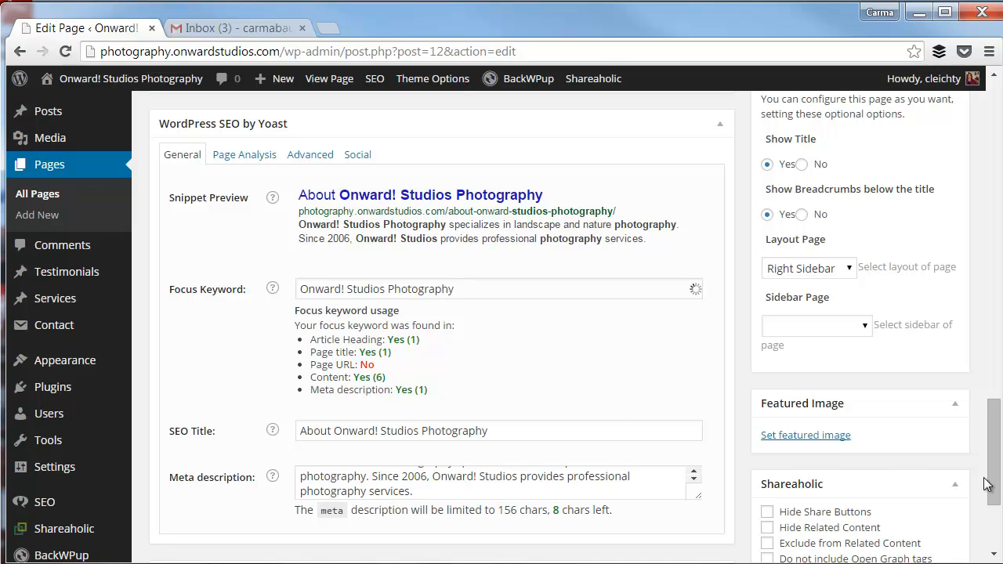
drag(993, 482, 993, 164)
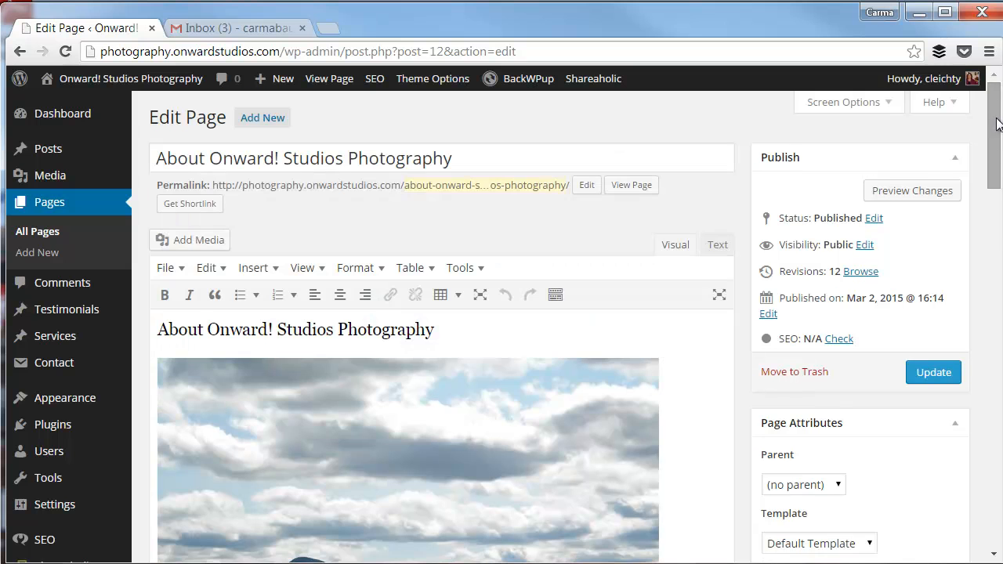
click(586, 185)
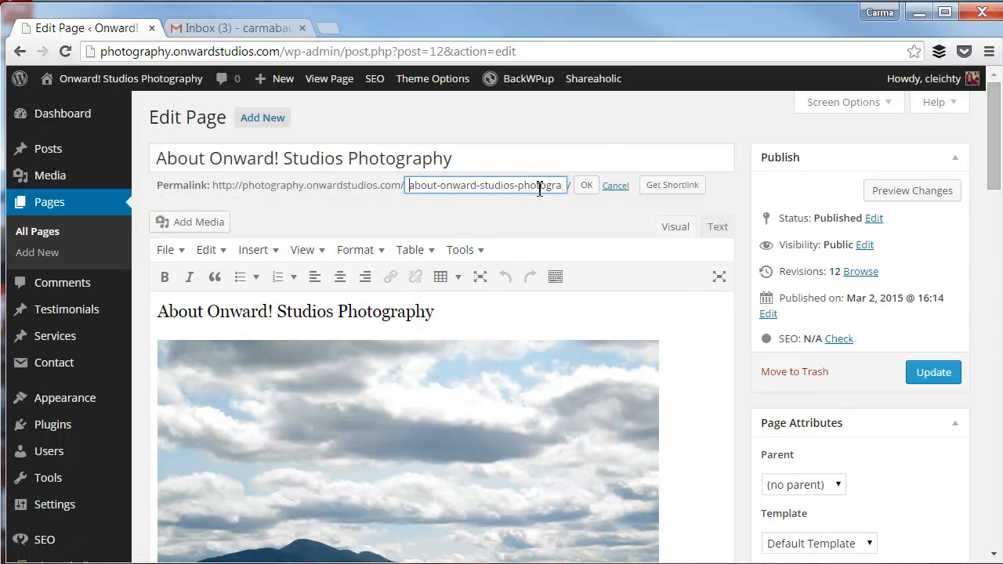
click(477, 186)
click(589, 186)
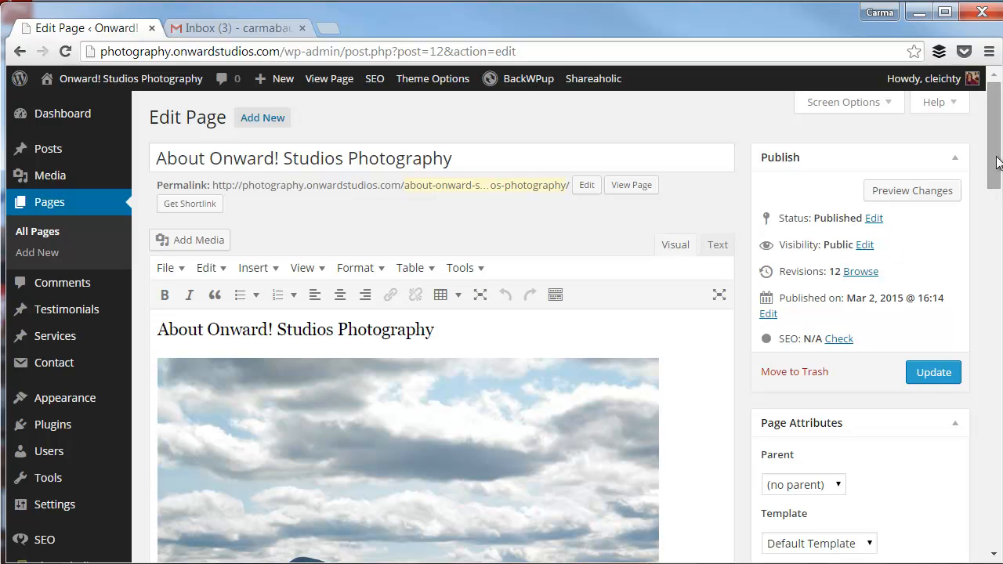
Step: Check the SEO page analysis and update the published page to save its SEO settings
drag(996, 162, 993, 472)
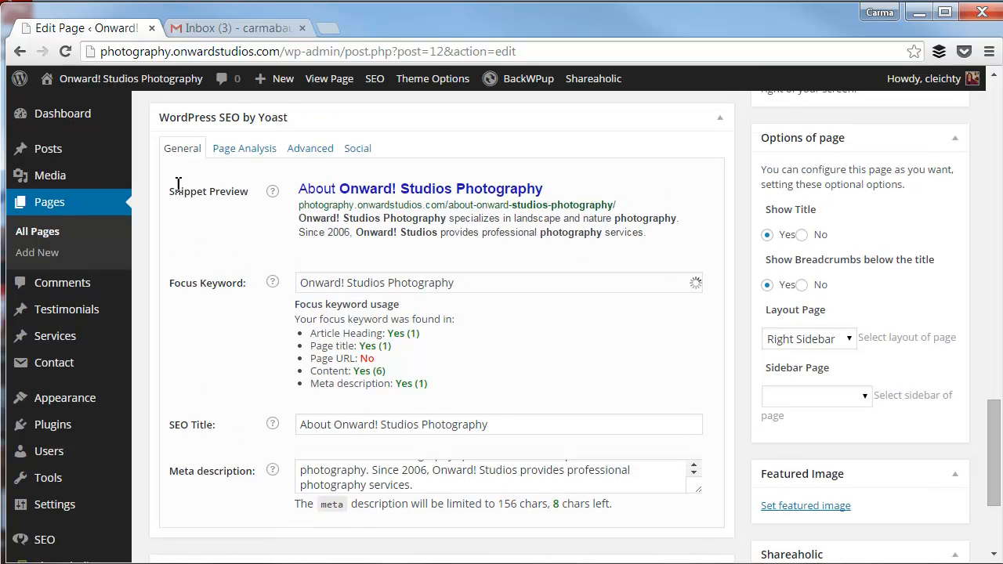
click(251, 154)
drag(998, 401, 999, 92)
click(940, 339)
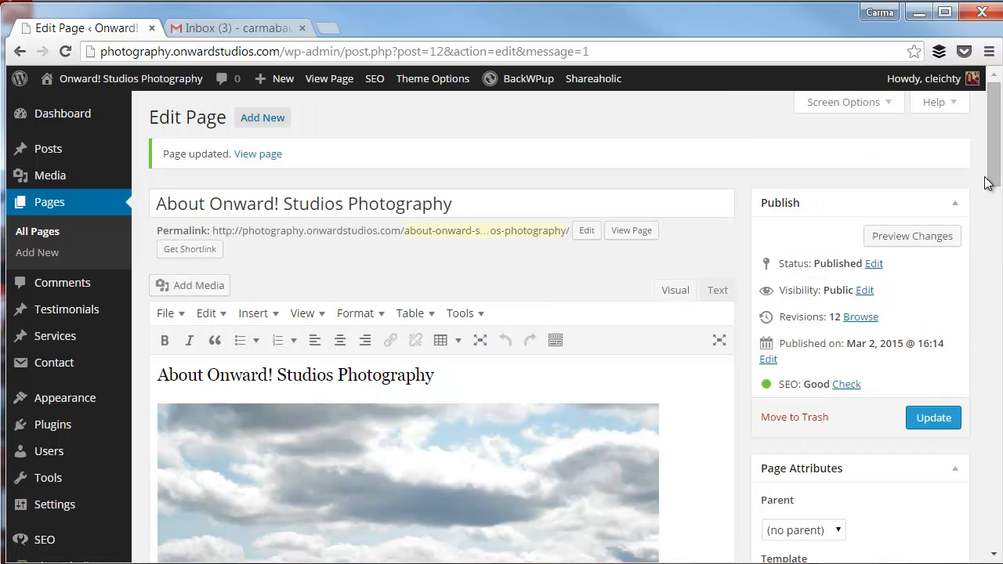
Step: Review the refreshed page analysis in the WordPress SEO section of the About page
drag(998, 174, 997, 217)
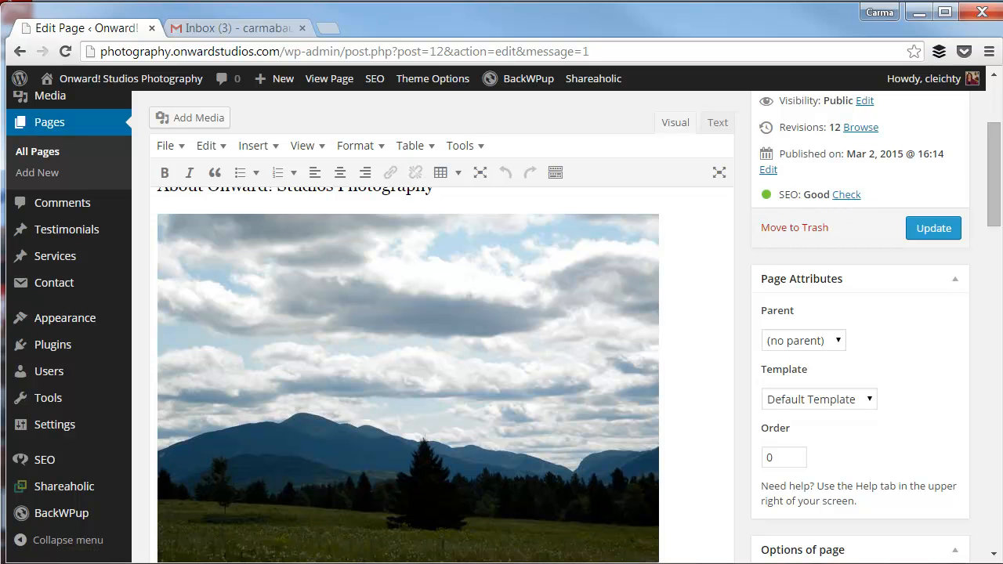
drag(999, 187, 960, 467)
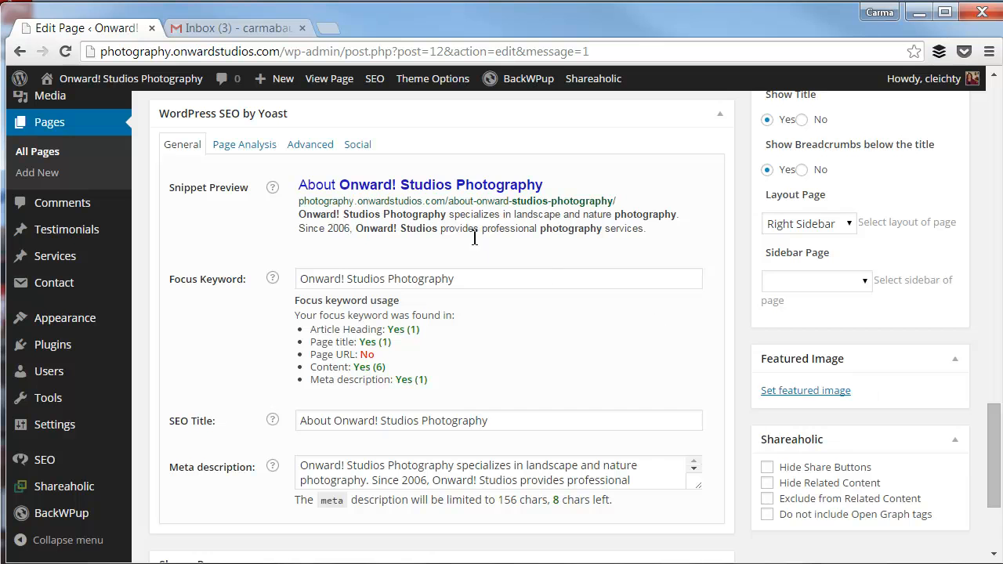
click(274, 152)
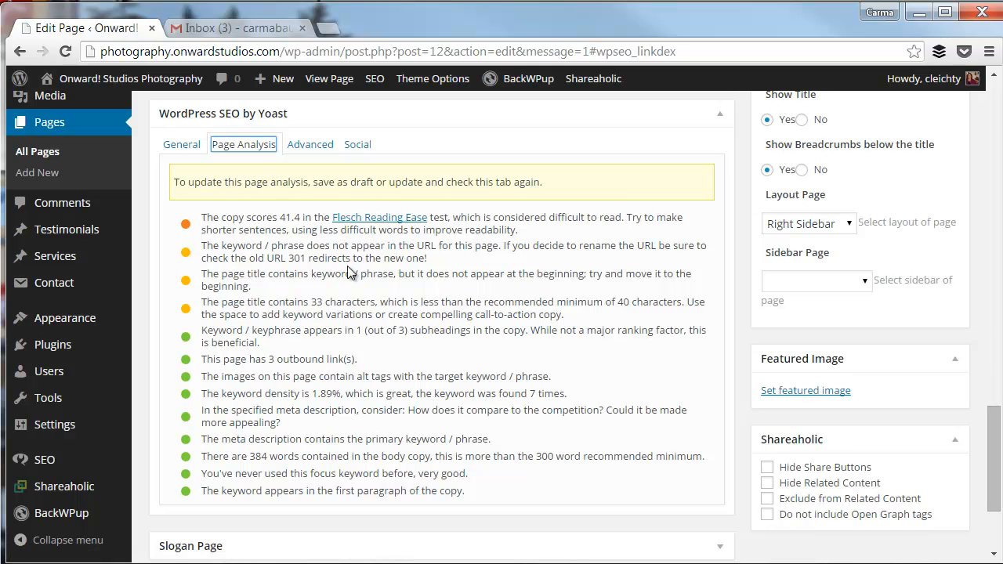
Step: Return to the list of all pages and check the About page's SEO score, title, meta description and focus keyword
drag(990, 454, 992, 405)
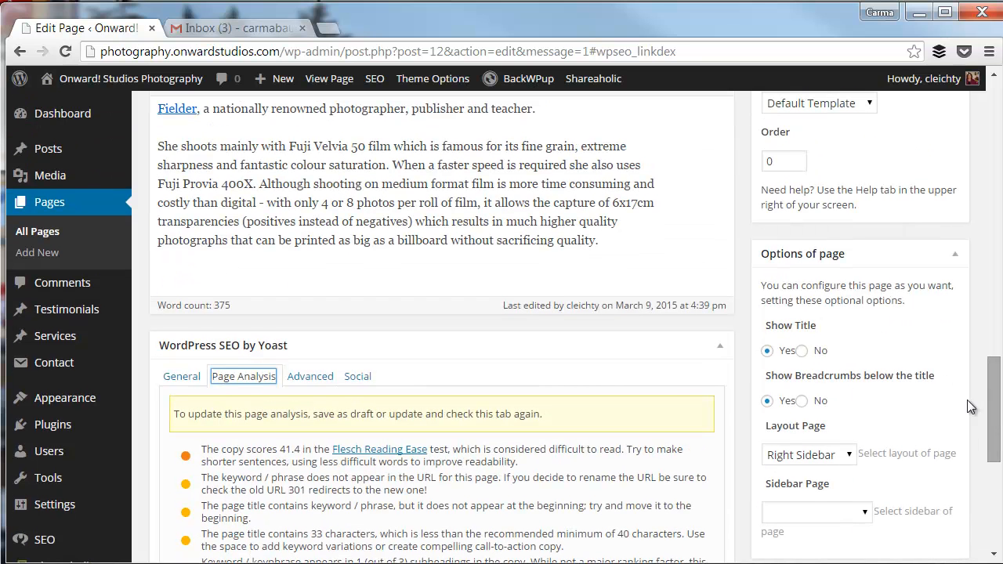
click(43, 235)
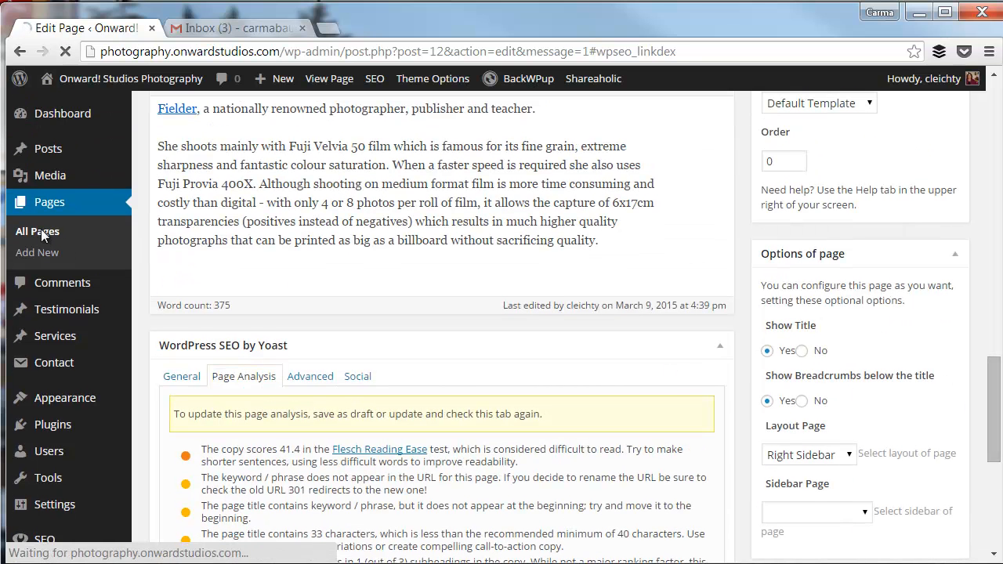
click(41, 232)
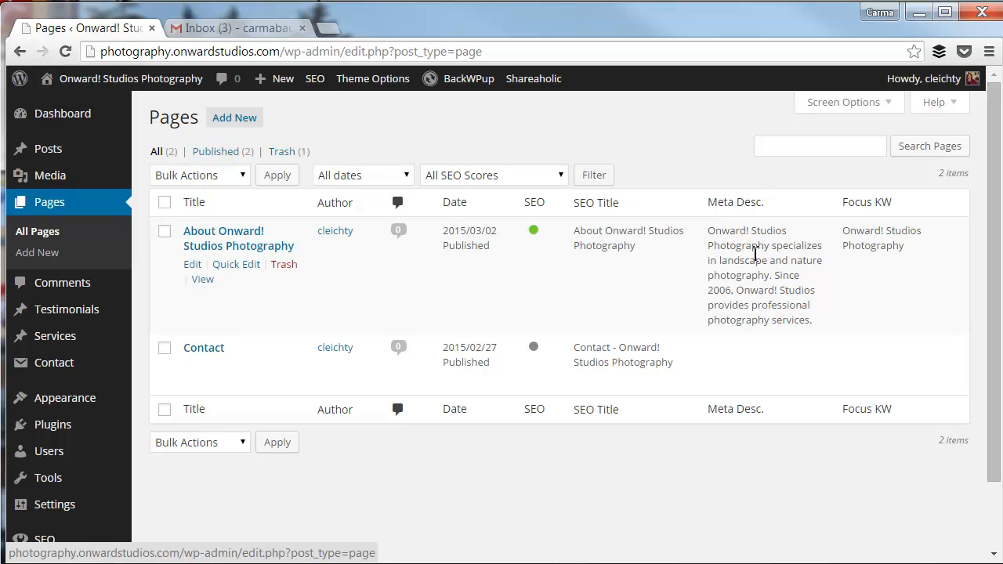
mouse_move(47, 153)
mouse_move(537, 232)
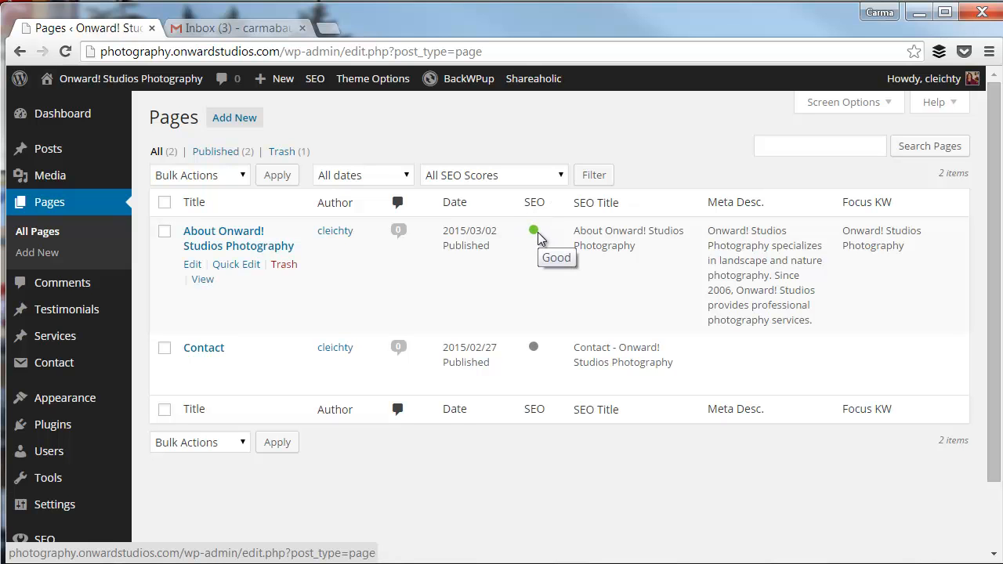